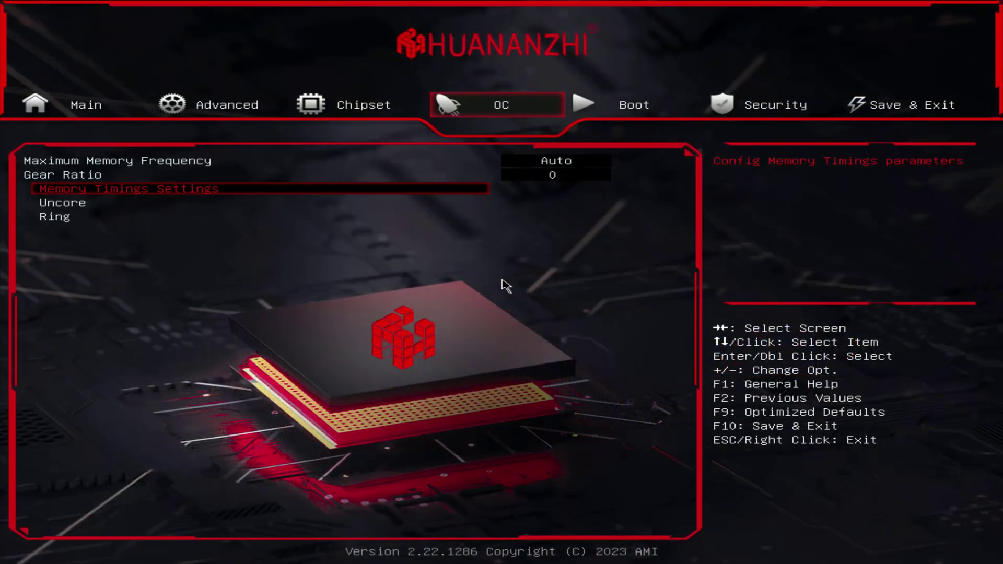
# Open the memory timings settings and examine the available memory options and timing values
pyautogui.press('Return')
pyautogui.press('Down')
pyautogui.press('Down')
pyautogui.press('Down')
pyautogui.press('Down')
pyautogui.press('Down')
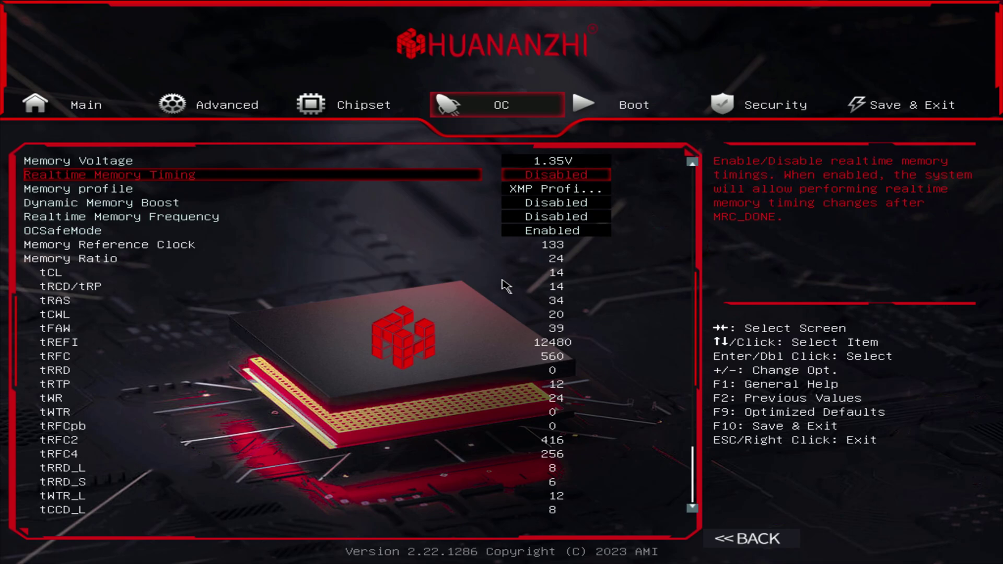
pyautogui.press('Up')
pyautogui.press('Up')
pyautogui.press('Up')
pyautogui.press('Up')
pyautogui.press('Up')
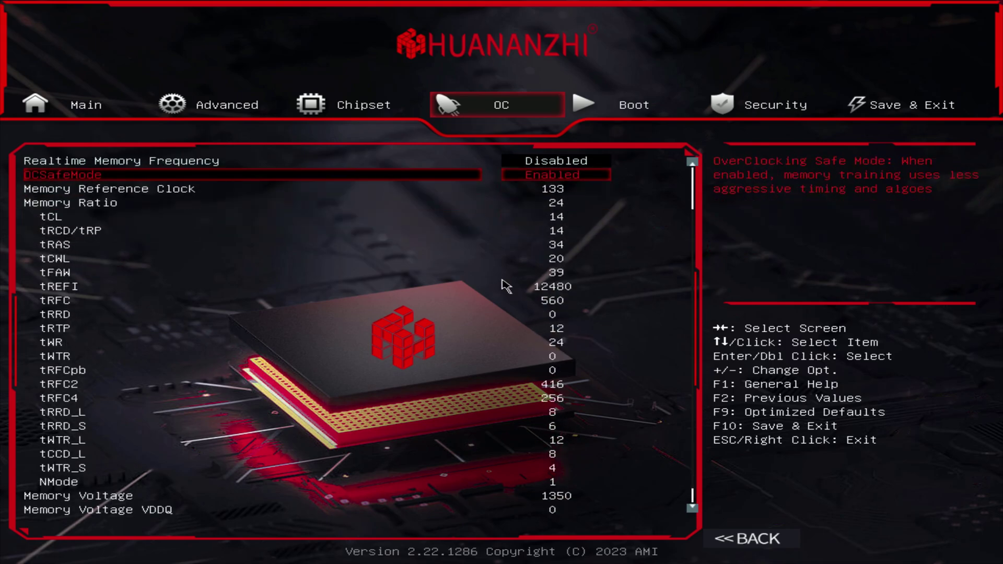
pyautogui.press('Down')
pyautogui.press('Down')
pyautogui.press('Down')
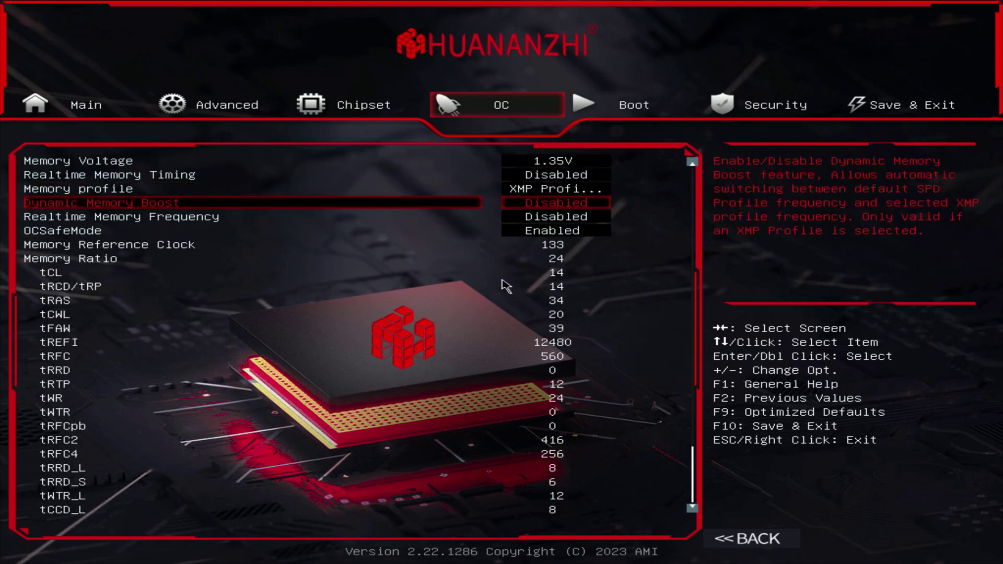
# Set the memory profile to Custom Profile
pyautogui.press('Up')
pyautogui.press('Return')
pyautogui.press('Up')
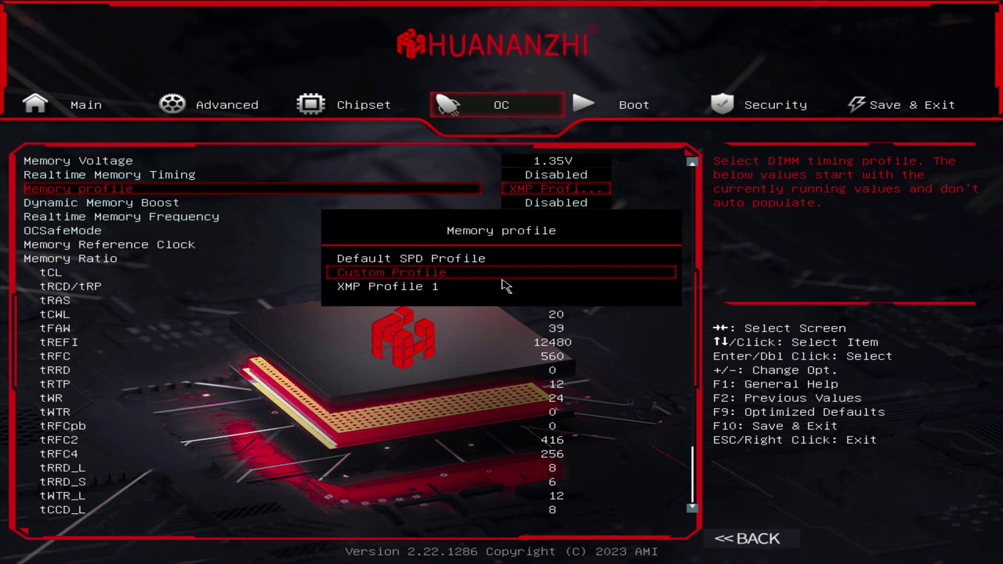
pyautogui.press('Return')
# Set the tCL memory timing to 13 and save the BIOS changes
pyautogui.press('Down')
pyautogui.press('Down')
pyautogui.press('Down')
pyautogui.press('Down')
pyautogui.press('Down')
pyautogui.press('Down')
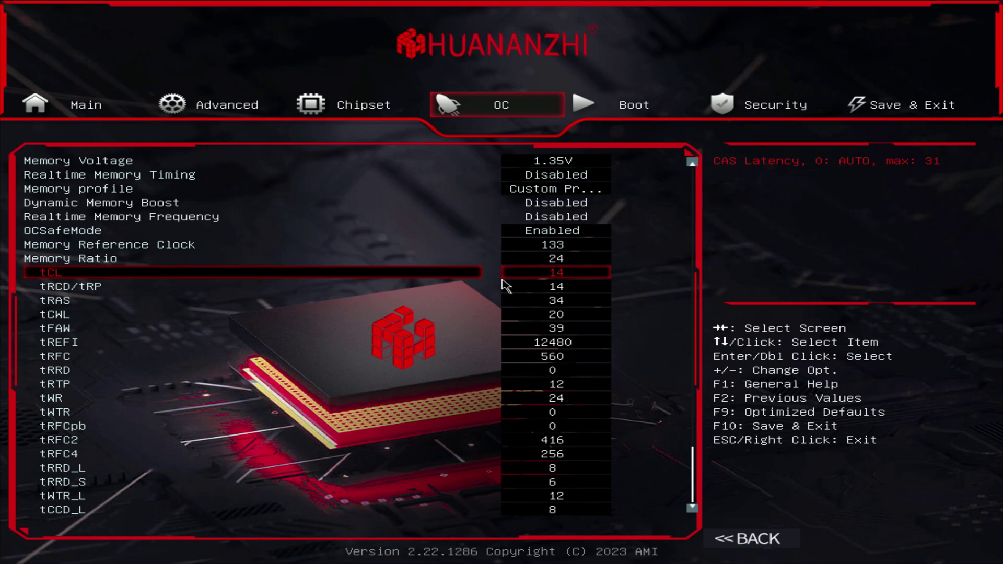
pyautogui.press('Down')
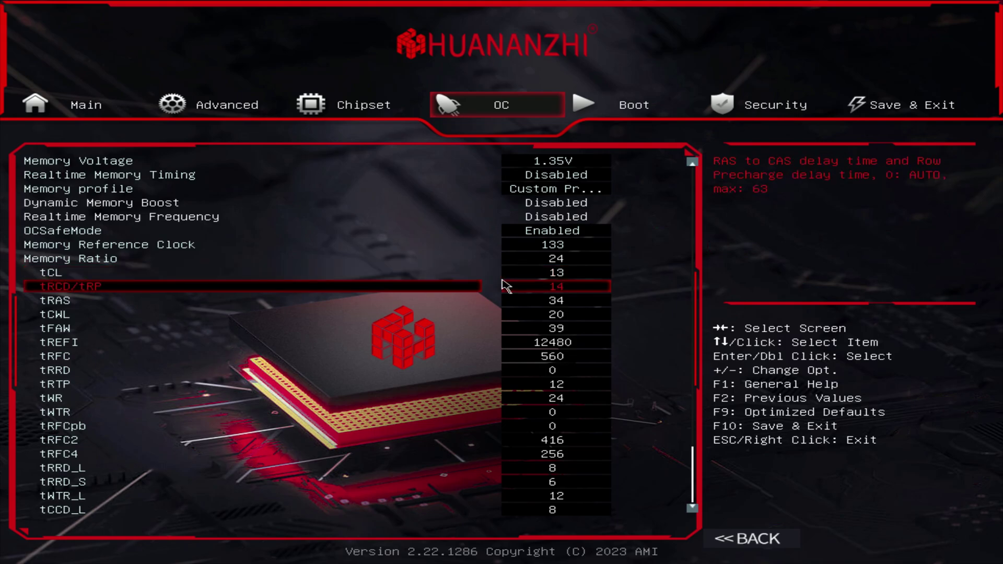
pyautogui.press('F10')
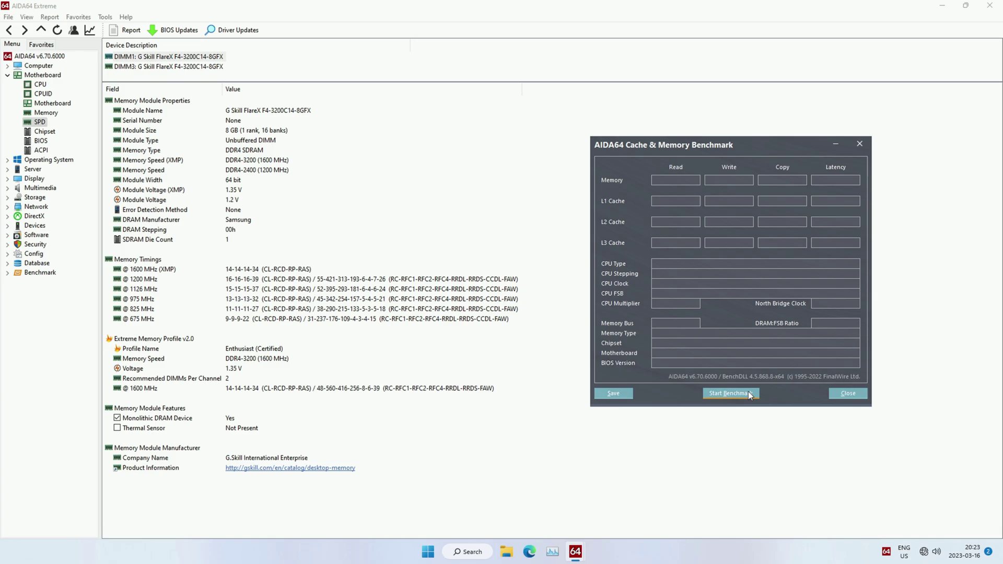
# Switch to AIDA64 in Windows and start the cache and memory benchmark
pyautogui.click(748, 391)
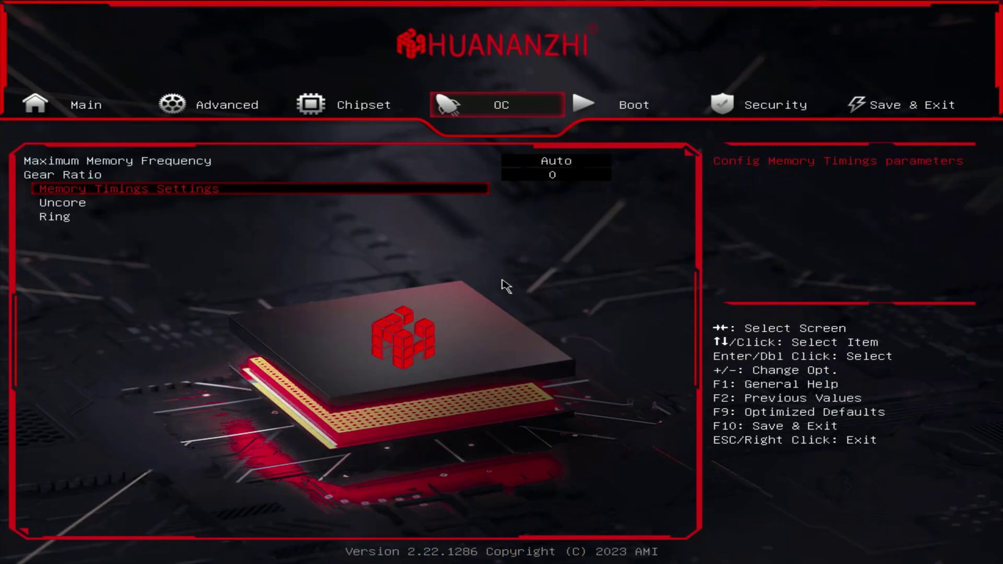
# In the BIOS memory timings settings, set the memory voltage to 1.40V
pyautogui.press('Return')
pyautogui.press('Return')
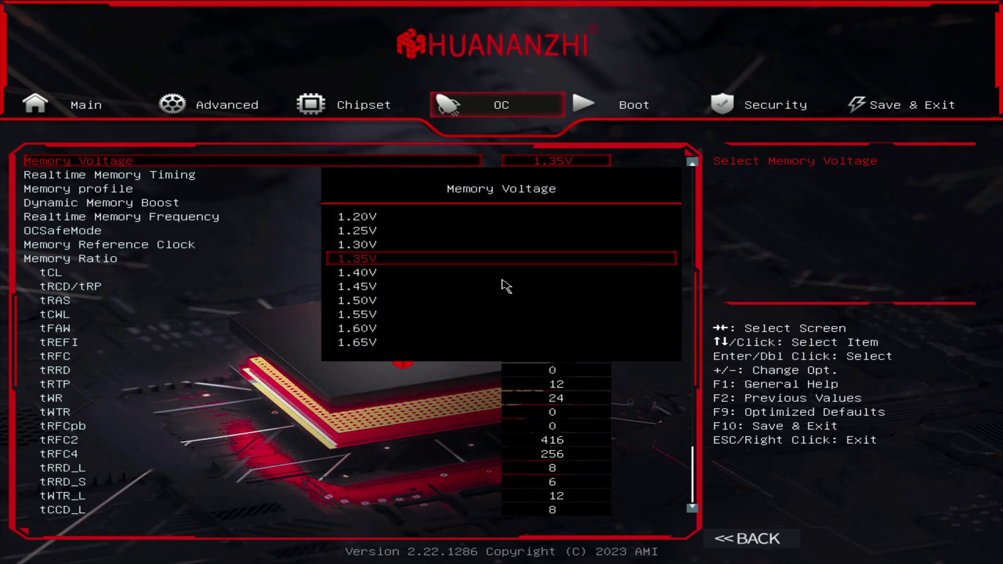
pyautogui.press('Down')
pyautogui.press('Down')
pyautogui.press('Down')
pyautogui.press('Down')
pyautogui.press('Down')
pyautogui.press('Home')
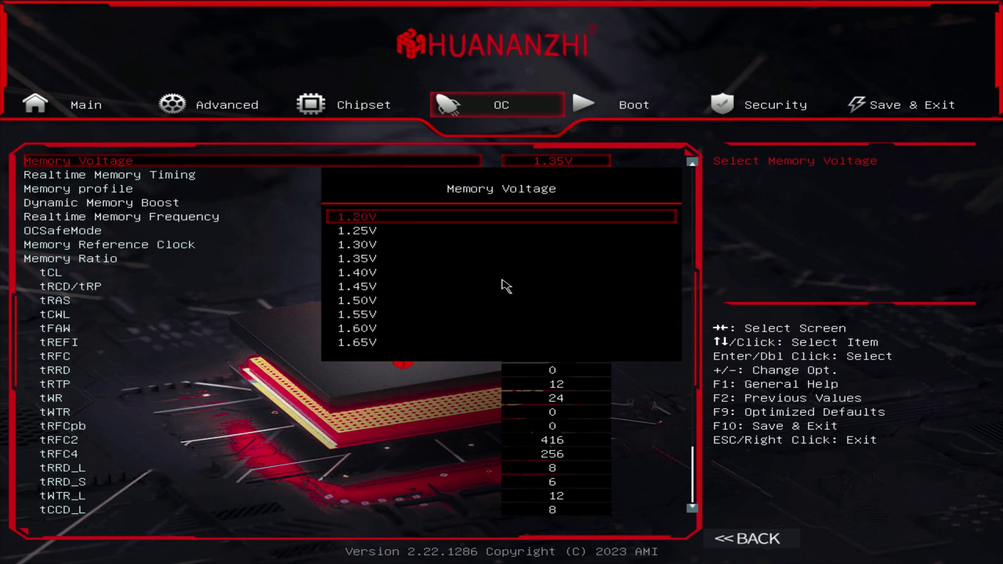
pyautogui.press('Down')
pyautogui.press('Down')
pyautogui.press('Down')
pyautogui.press('Down')
pyautogui.press('Return')
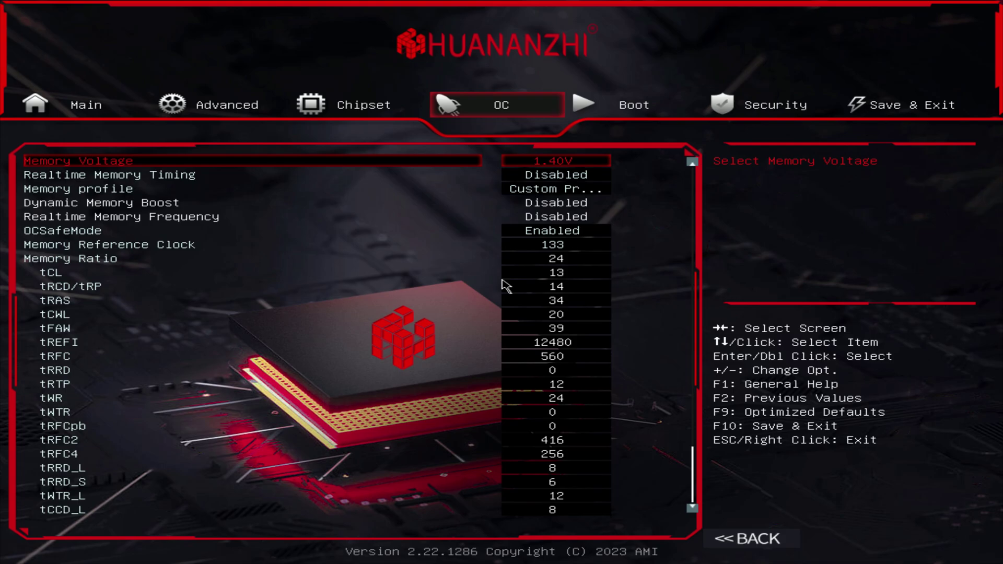
pyautogui.press('Down')
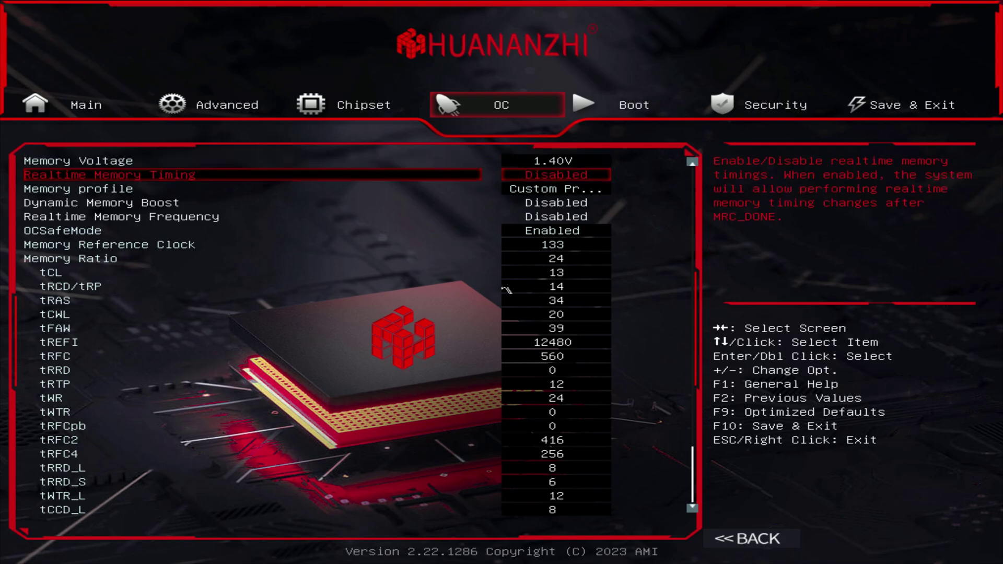
pyautogui.press('Down')
pyautogui.press('Down')
pyautogui.press('Down')
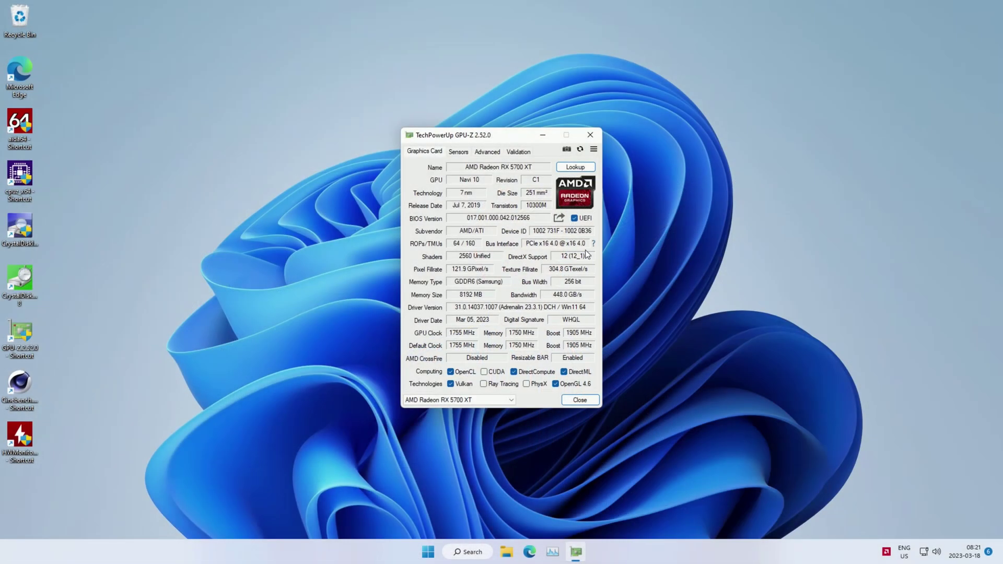
# Switch to GPU-Z in Windows and start the render test for the graphics card's bus interface
pyautogui.click(593, 244)
pyautogui.click(730, 330)
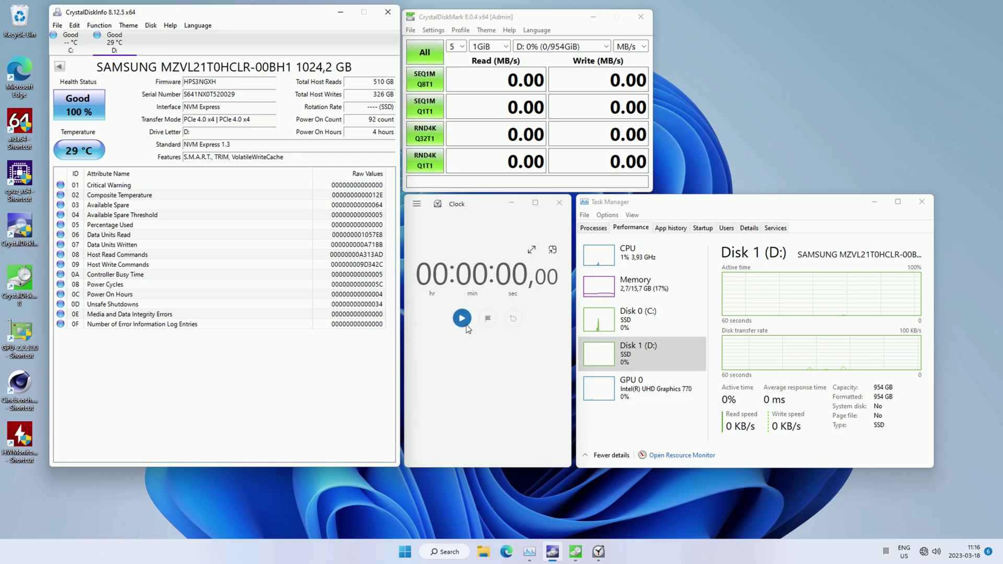
# Start all CrystalDiskMark tests on drive D: with 5 runs of 1GiB, and start the Clock stopwatch
pyautogui.click(424, 53)
pyautogui.click(462, 318)
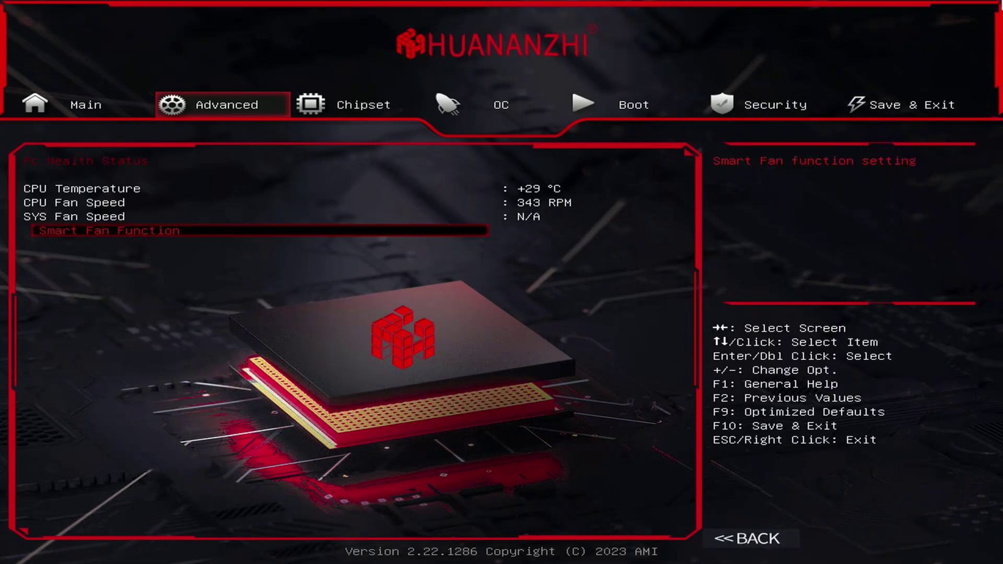
# Examine the Smart Fan Function settings for both fans in the BIOS and return to the PC health status
pyautogui.press('Return')
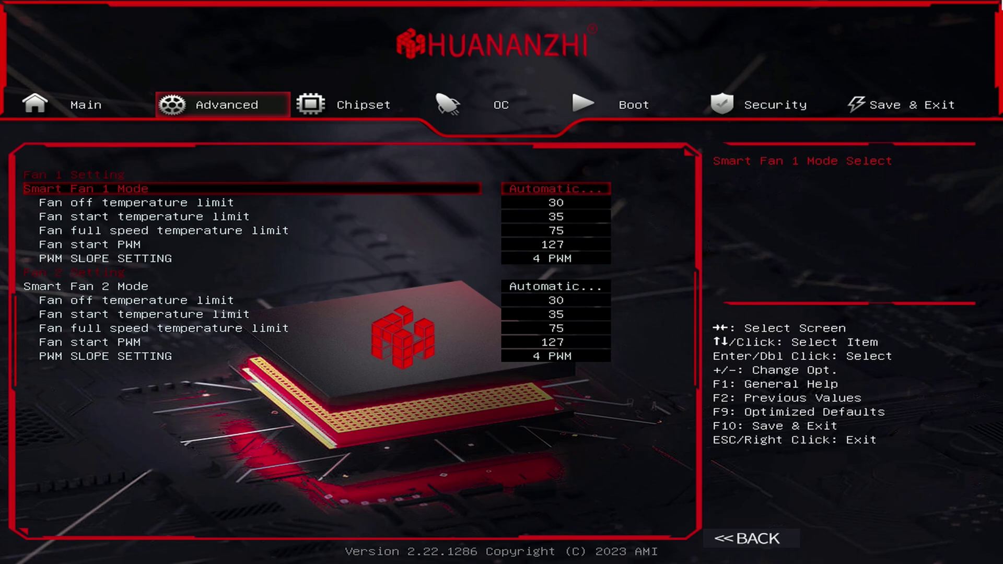
pyautogui.press('Escape')
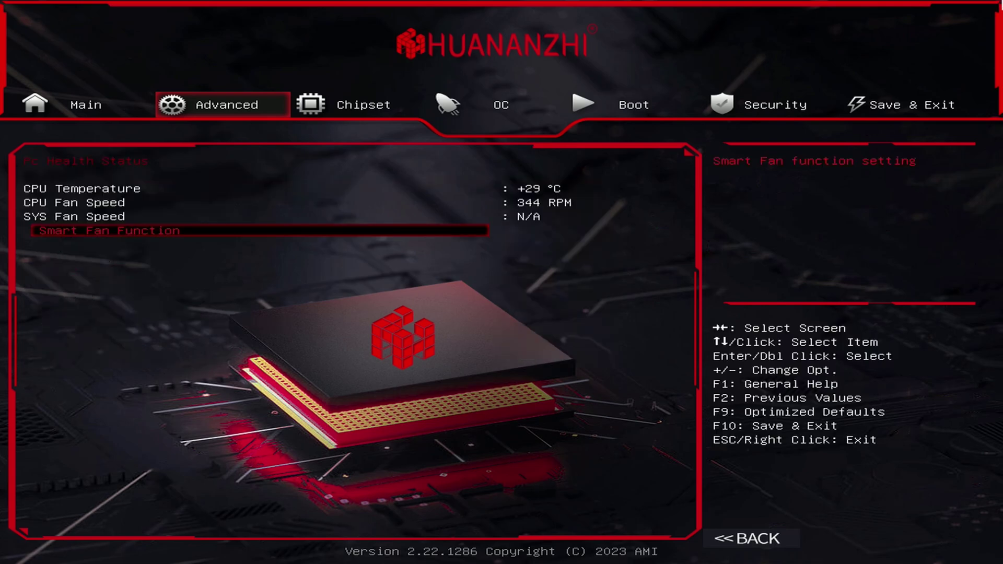